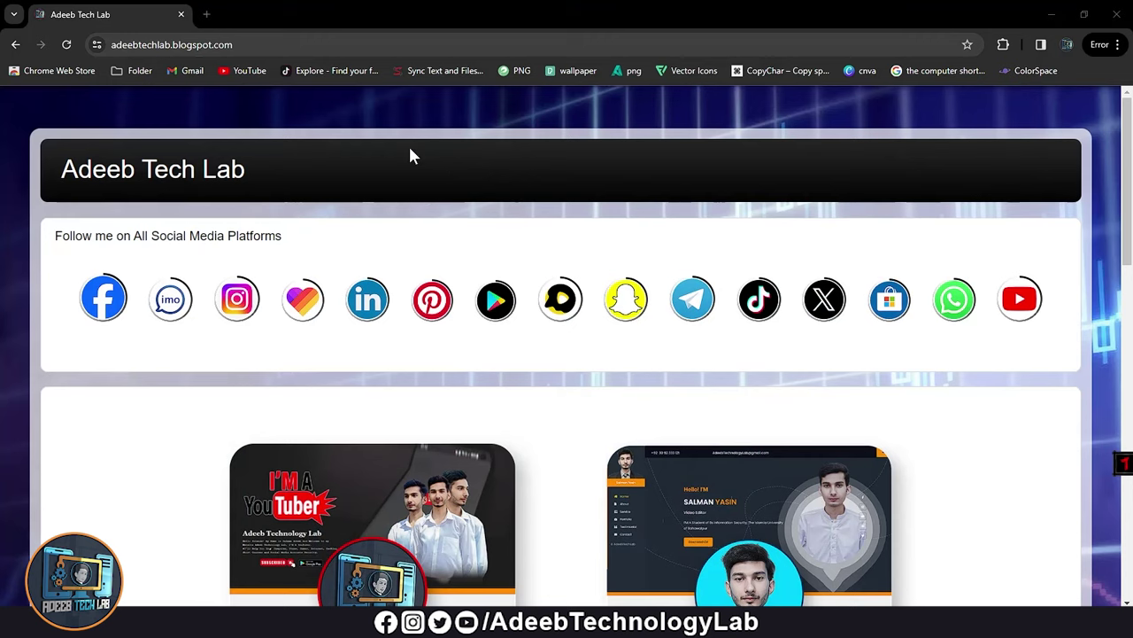
- Open the Tech Store site from the blog and find the featured post 'How to create 3D AI Social media Images'
{"action": "left_click", "coordinate": [294, 42]}
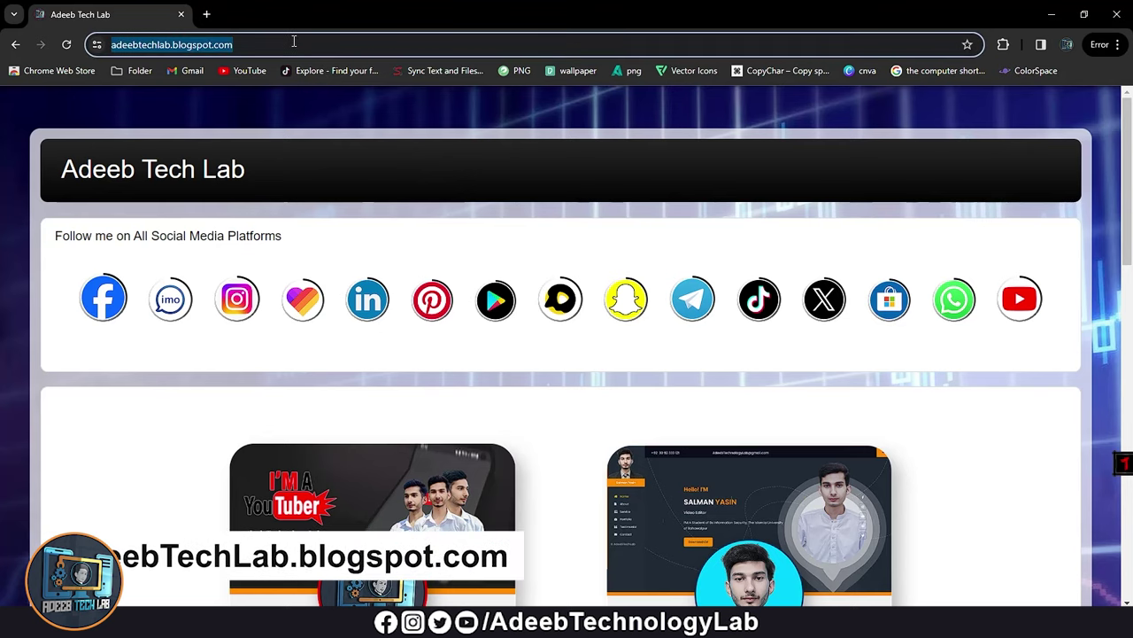
{"action": "left_click", "coordinate": [293, 43]}
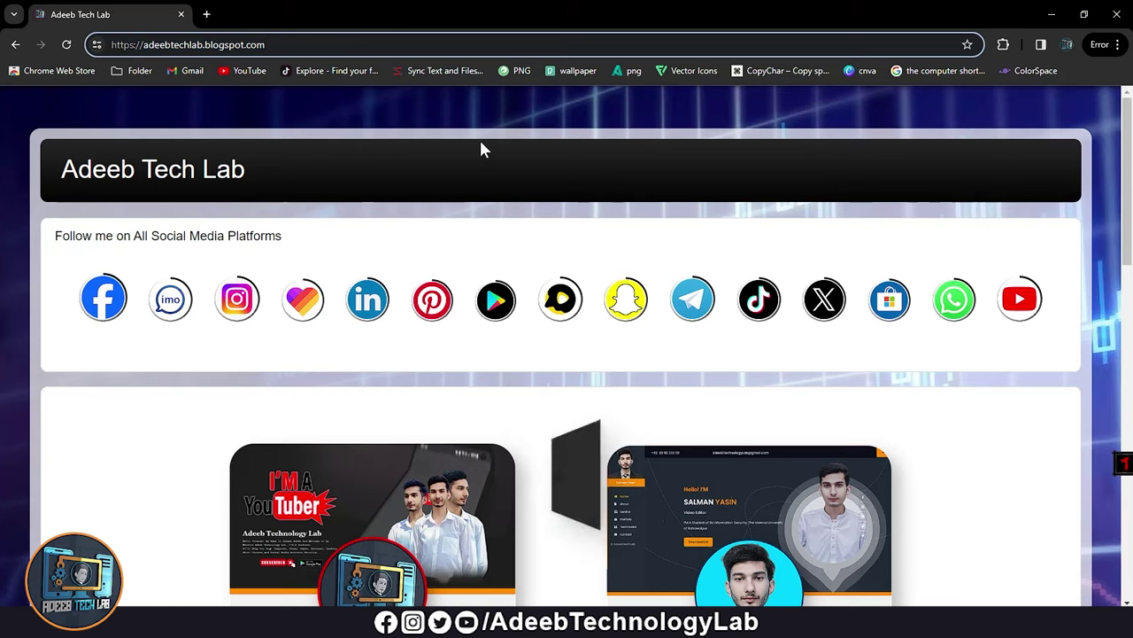
{"action": "scroll", "coordinate": [535, 165], "scroll_direction": "down", "scroll_amount": 2}
{"action": "scroll", "coordinate": [579, 268], "scroll_direction": "down", "scroll_amount": 5}
{"action": "scroll", "coordinate": [571, 340], "scroll_direction": "down", "scroll_amount": 4}
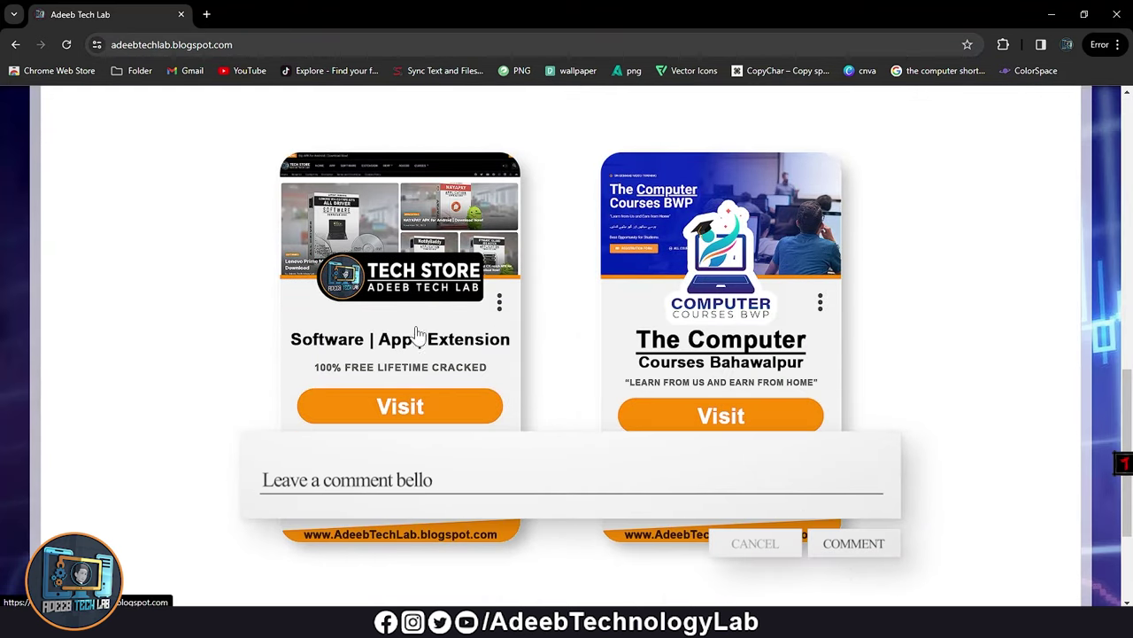
{"action": "left_click", "coordinate": [410, 282]}
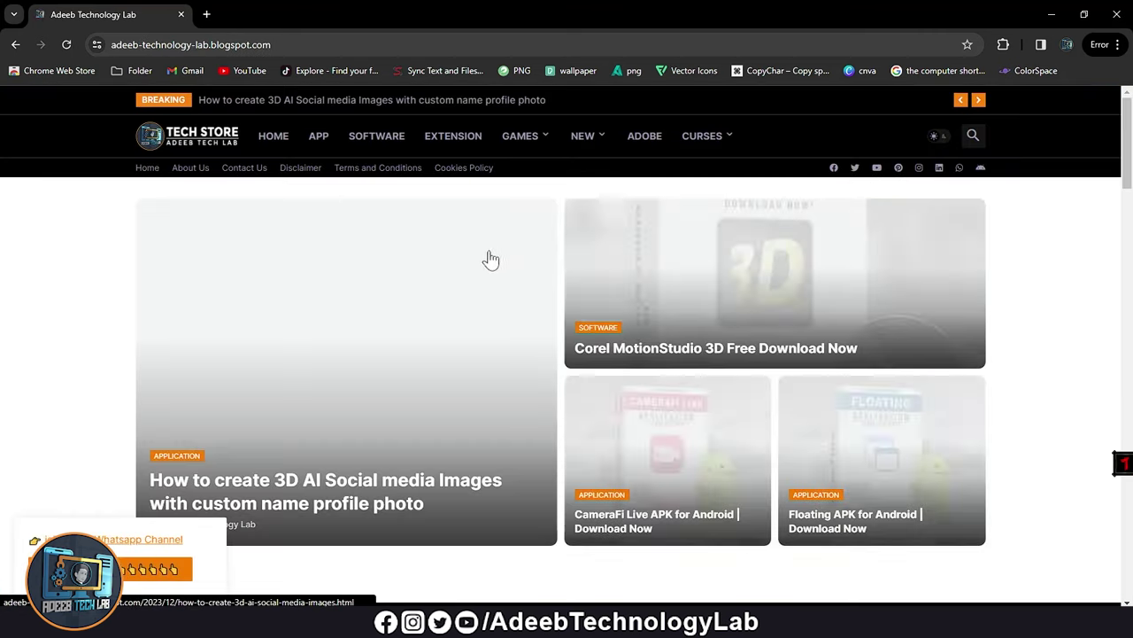
{"action": "scroll", "coordinate": [549, 301], "scroll_direction": "down", "scroll_amount": 5}
{"action": "scroll", "coordinate": [399, 310], "scroll_direction": "up", "scroll_amount": 5}
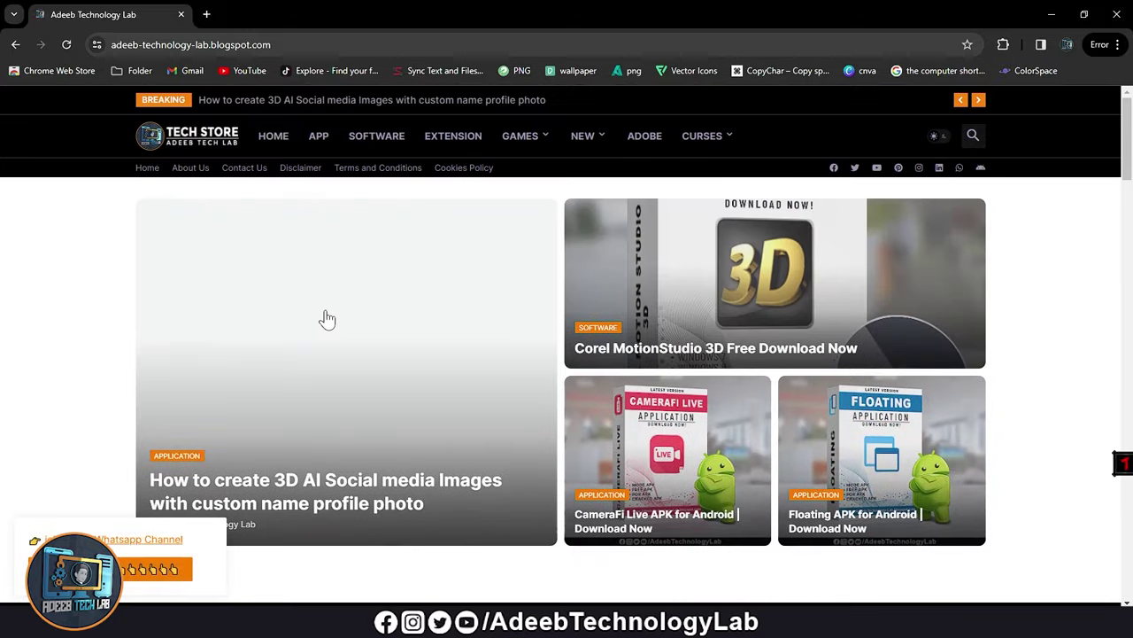
{"action": "scroll", "coordinate": [324, 319], "scroll_direction": "down", "scroll_amount": 1}
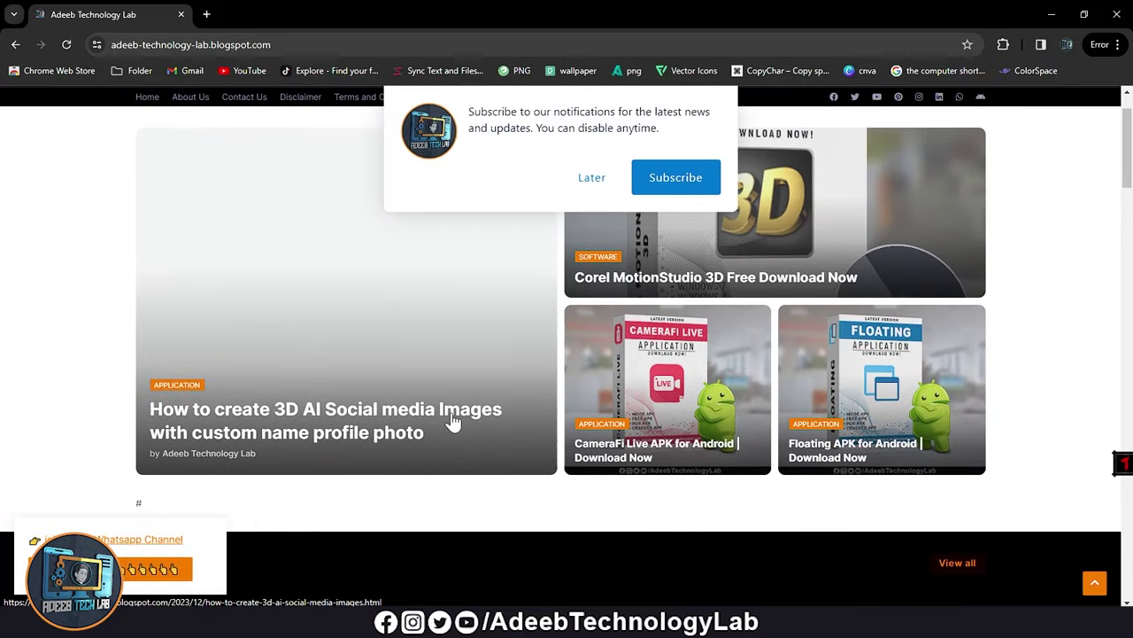
- Open the 'How to create 3D AI Social media Images' article and scroll through it
{"action": "left_click", "coordinate": [443, 324]}
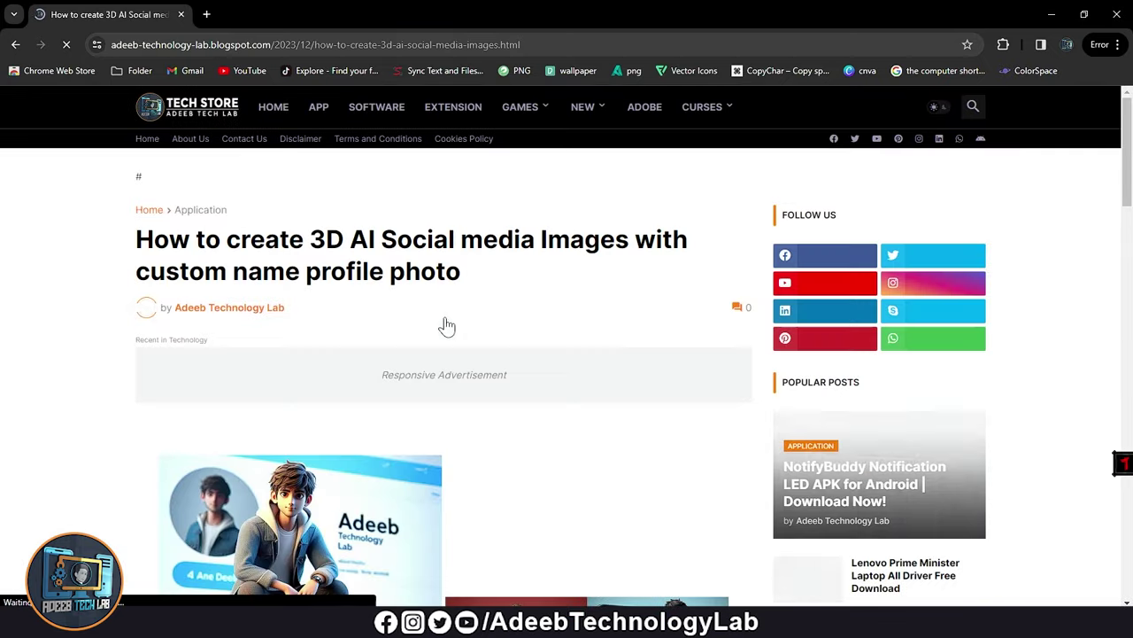
{"action": "scroll", "coordinate": [559, 312], "scroll_direction": "down", "scroll_amount": 3}
{"action": "scroll", "coordinate": [531, 310], "scroll_direction": "down", "scroll_amount": 3}
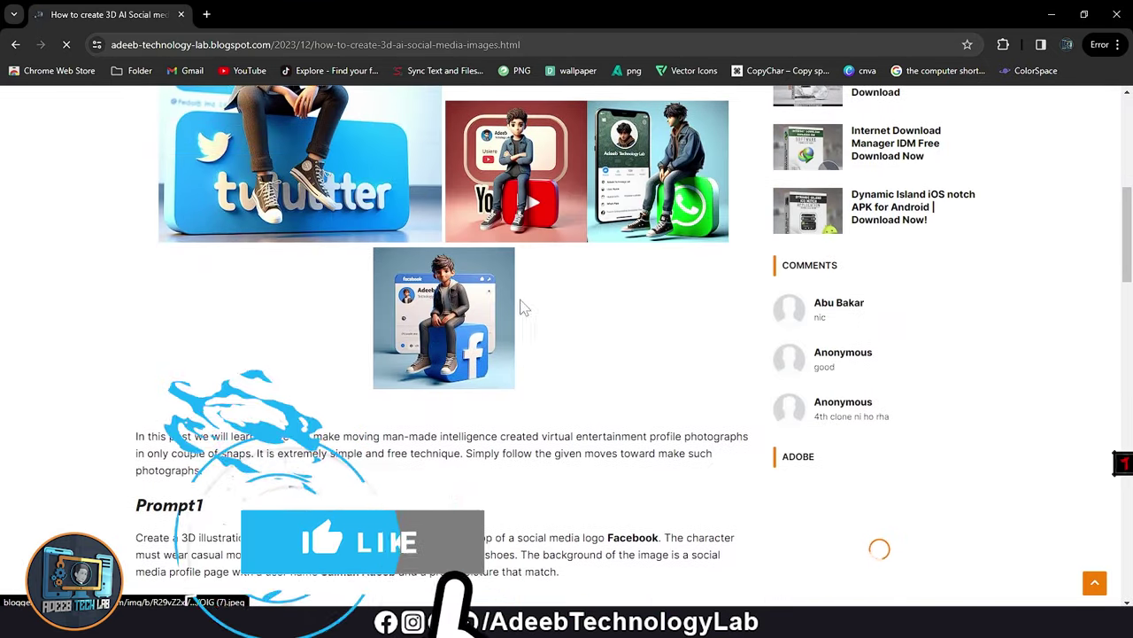
{"action": "scroll", "coordinate": [522, 307], "scroll_direction": "up", "scroll_amount": 2}
{"action": "scroll", "coordinate": [395, 304], "scroll_direction": "down", "scroll_amount": 1}
{"action": "scroll", "coordinate": [395, 304], "scroll_direction": "down", "scroll_amount": 2}
{"action": "scroll", "coordinate": [387, 306], "scroll_direction": "down", "scroll_amount": 2}
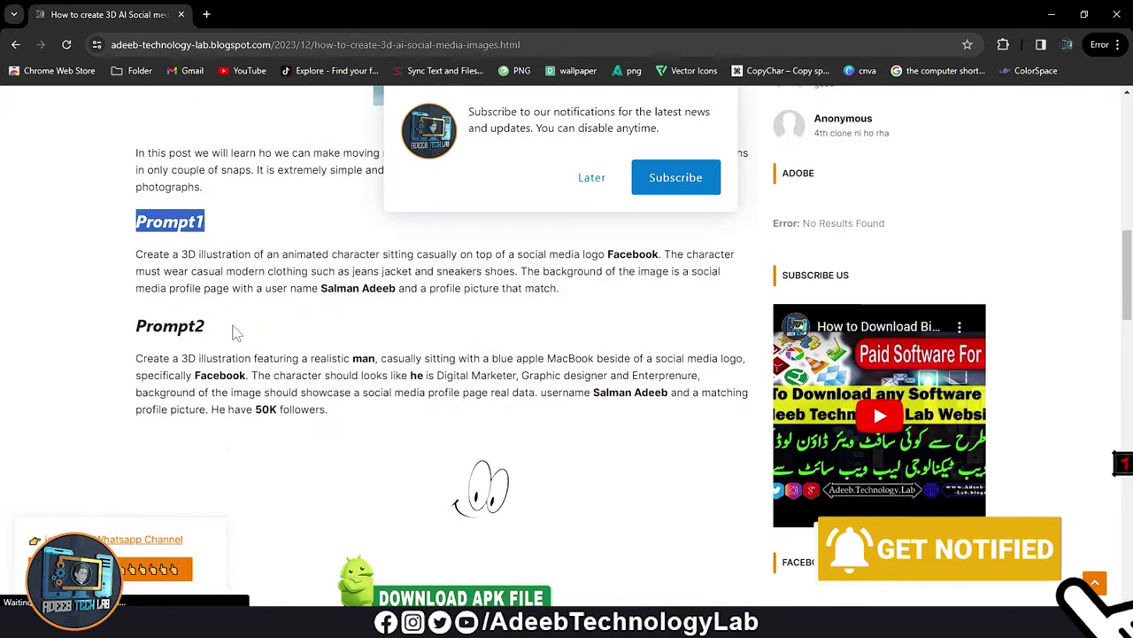
{"action": "scroll", "coordinate": [137, 321], "scroll_direction": "up", "scroll_amount": 1}
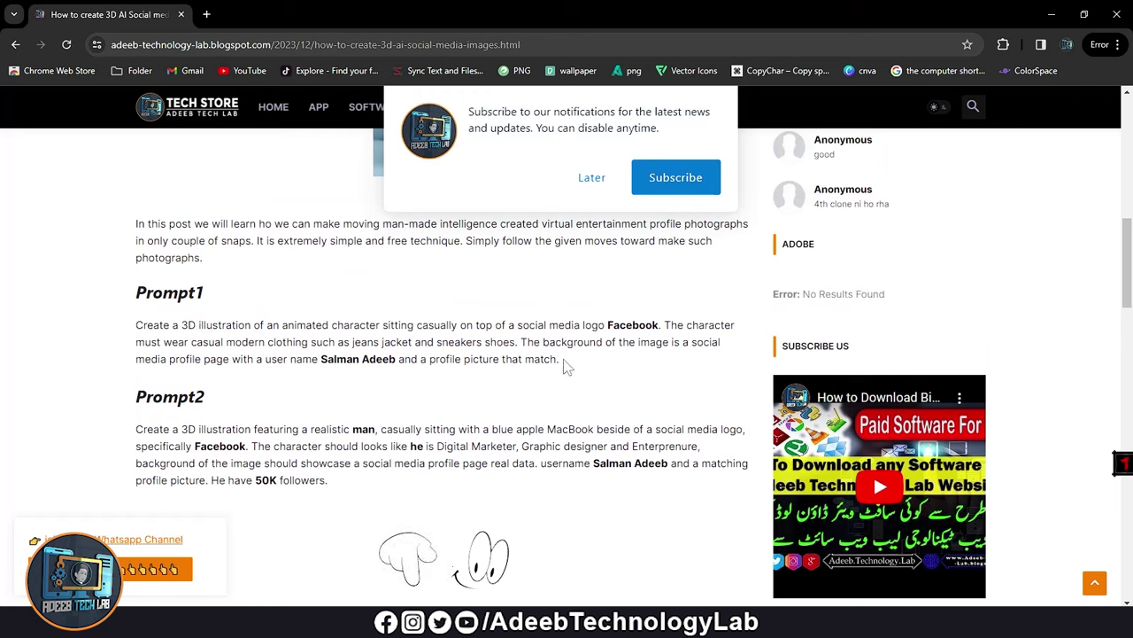
- Highlight the Prompt1 paragraph, then scroll down to the Download File links
{"action": "left_click_drag", "start_coordinate": [566, 361], "coordinate": [137, 327]}
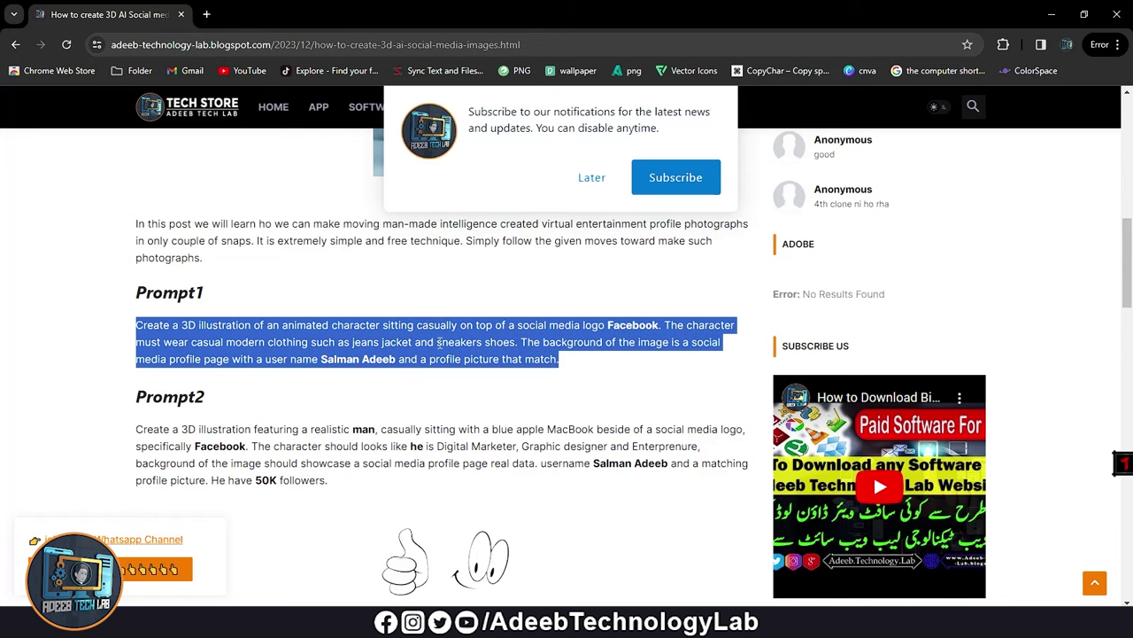
{"action": "left_click", "coordinate": [470, 411]}
{"action": "scroll", "coordinate": [373, 354], "scroll_direction": "down", "scroll_amount": 1}
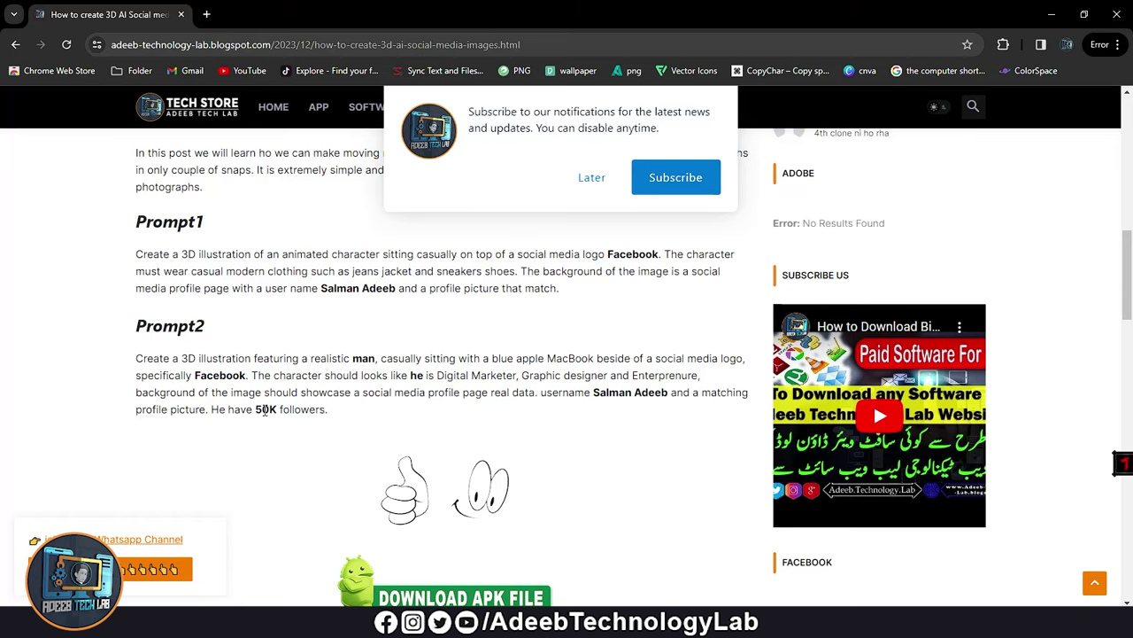
{"action": "left_click", "coordinate": [274, 409]}
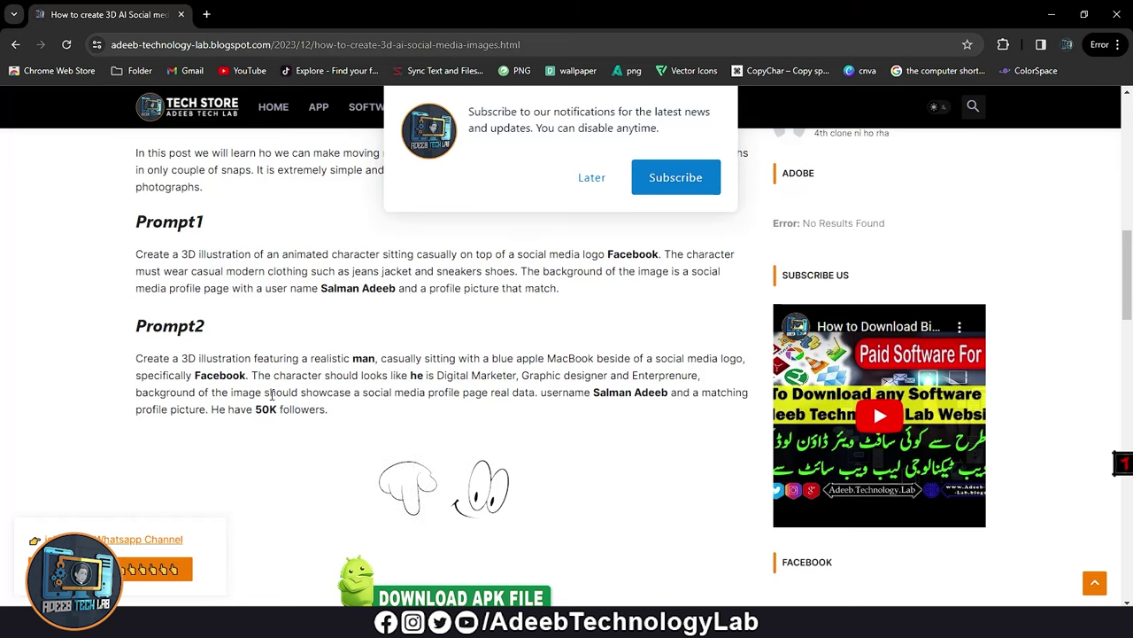
{"action": "scroll", "coordinate": [282, 345], "scroll_direction": "down", "scroll_amount": 1}
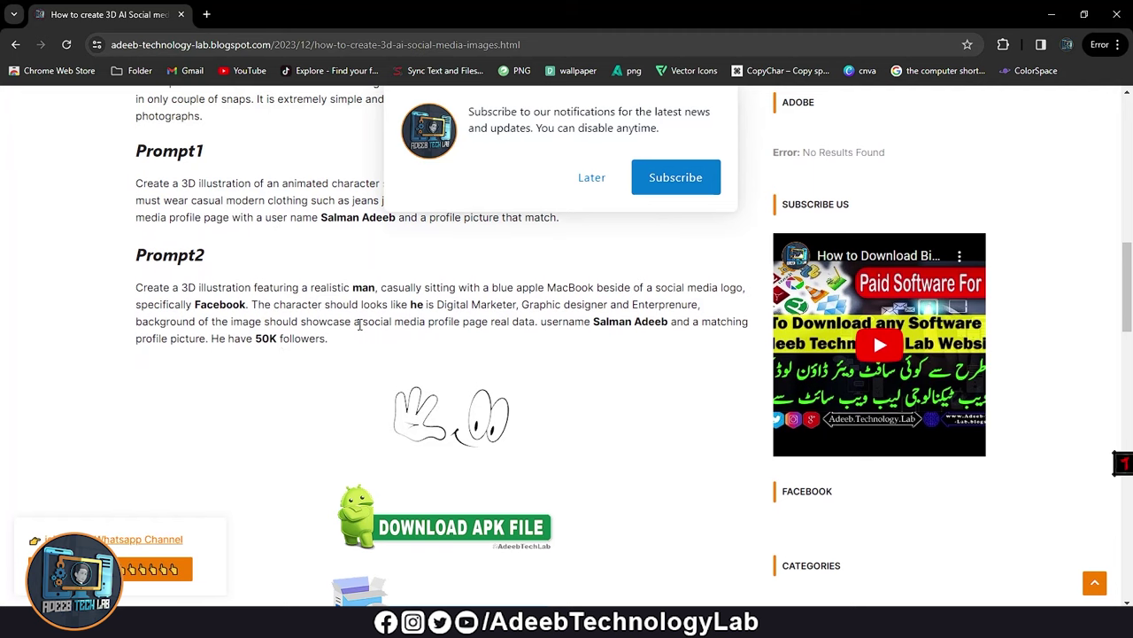
{"action": "scroll", "coordinate": [376, 341], "scroll_direction": "down", "scroll_amount": 2}
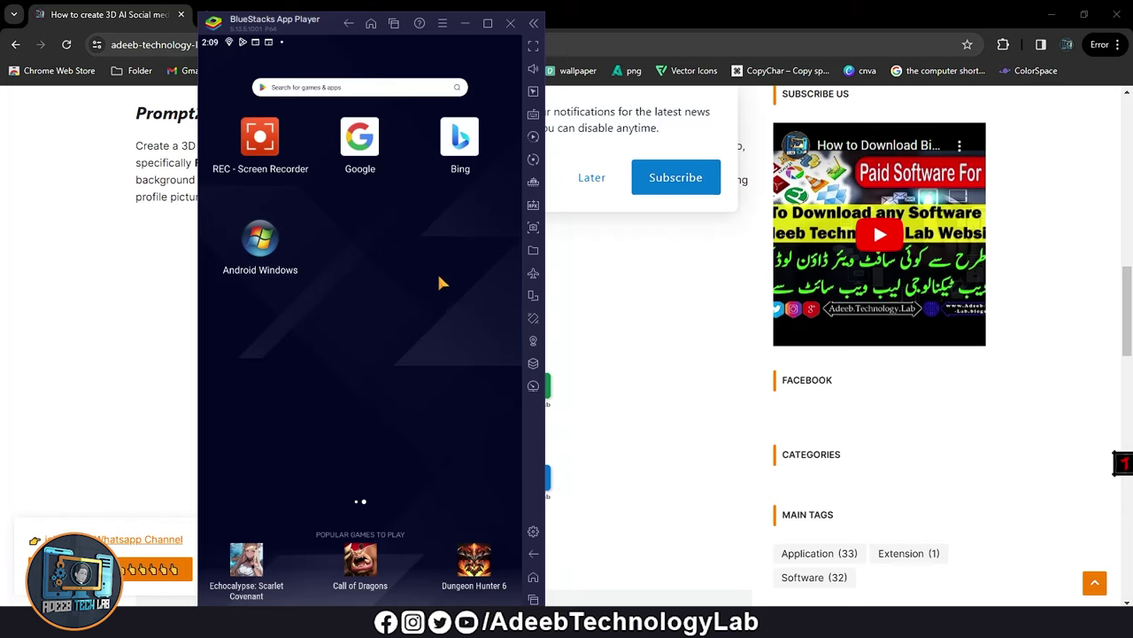
- Launch the Bing app in BlueStacks and open Image Creator from its Apps list
{"action": "left_click", "coordinate": [473, 158]}
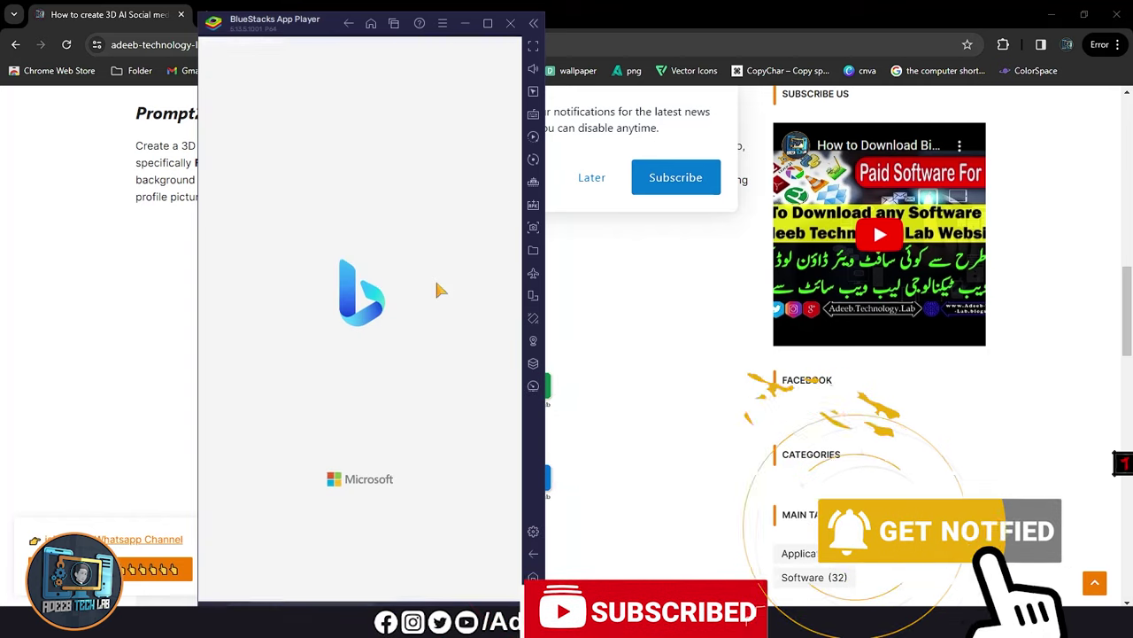
{"action": "left_click", "coordinate": [487, 593]}
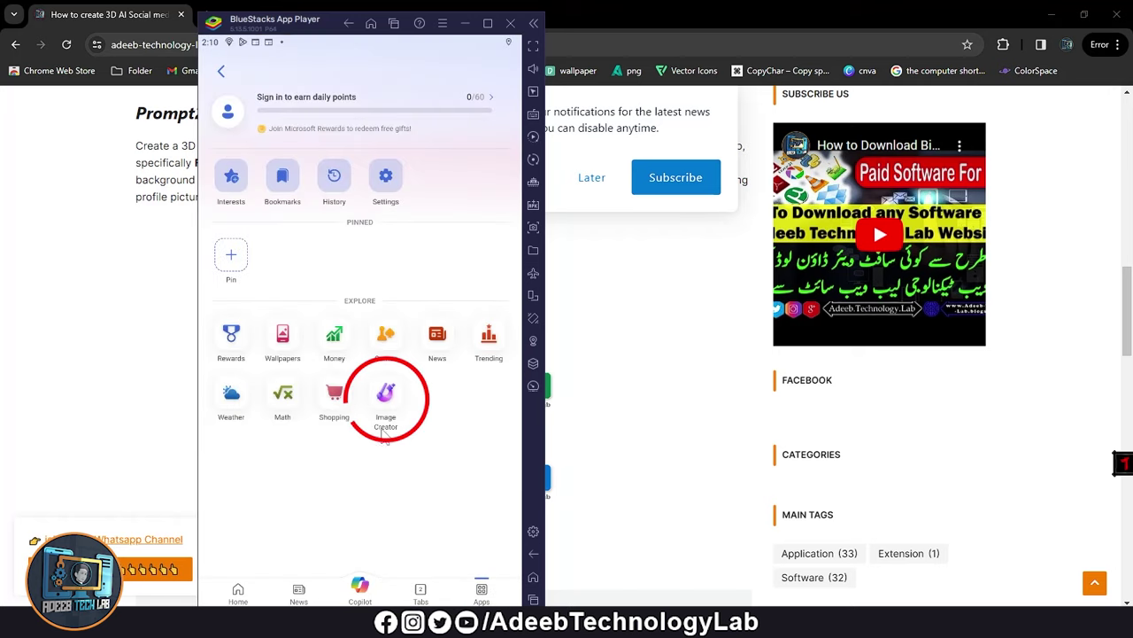
{"action": "left_click", "coordinate": [386, 398]}
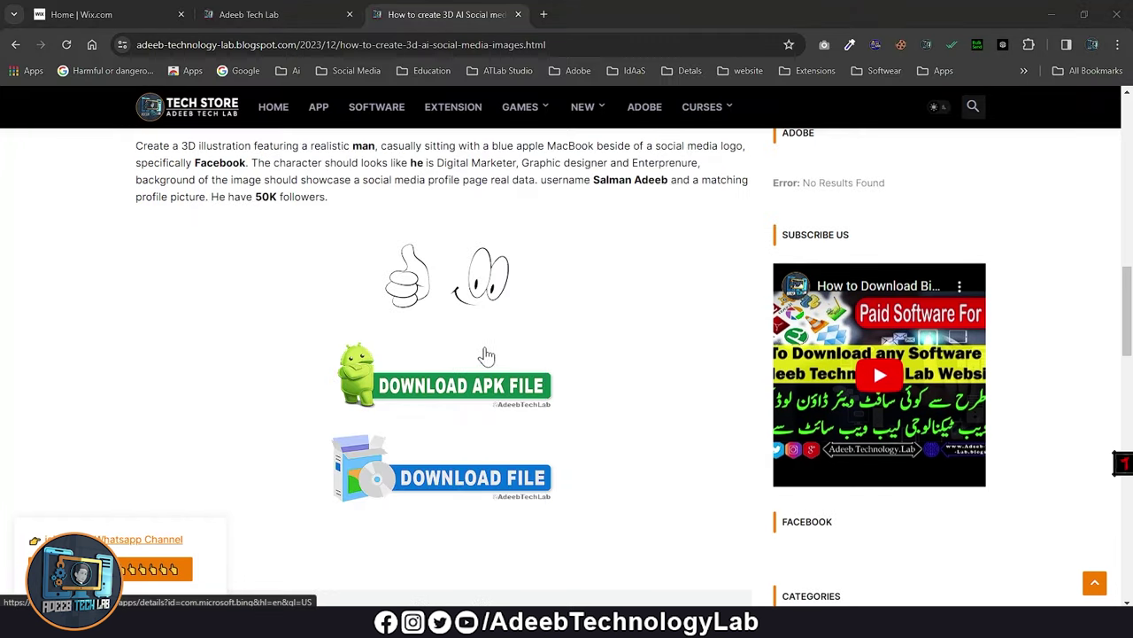
- Open the blog's Download File link in a new tab and switch to Bing Image Creator
{"action": "scroll", "coordinate": [486, 356], "scroll_direction": "up", "scroll_amount": 3}
{"action": "scroll", "coordinate": [523, 321], "scroll_direction": "down", "scroll_amount": 2}
{"action": "scroll", "coordinate": [549, 326], "scroll_direction": "down", "scroll_amount": 2}
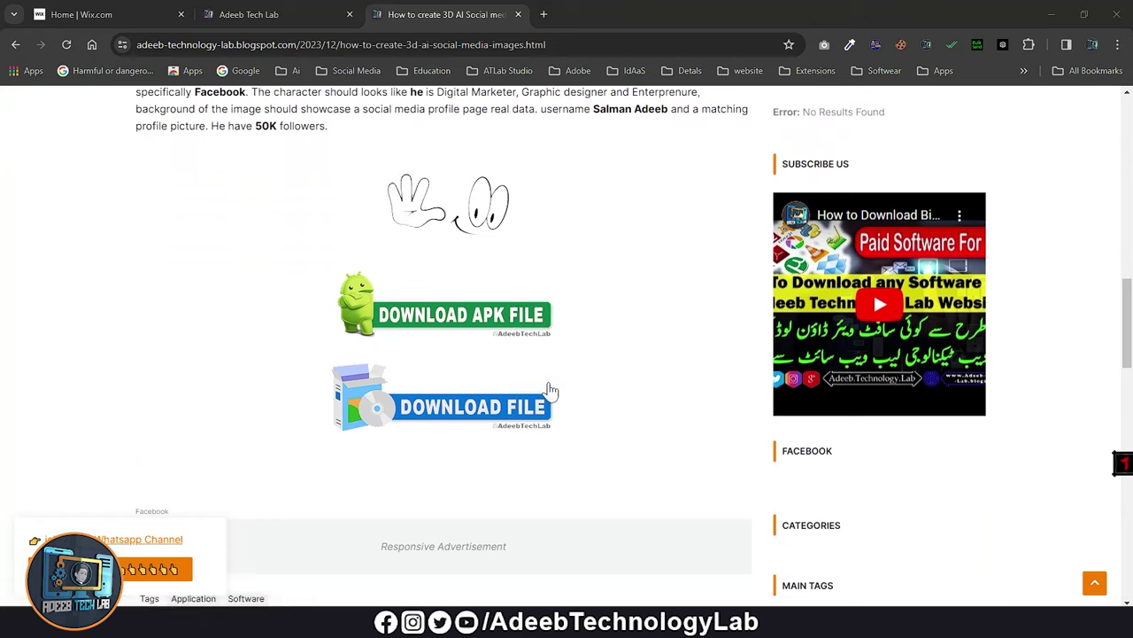
{"action": "right_click", "coordinate": [443, 416]}
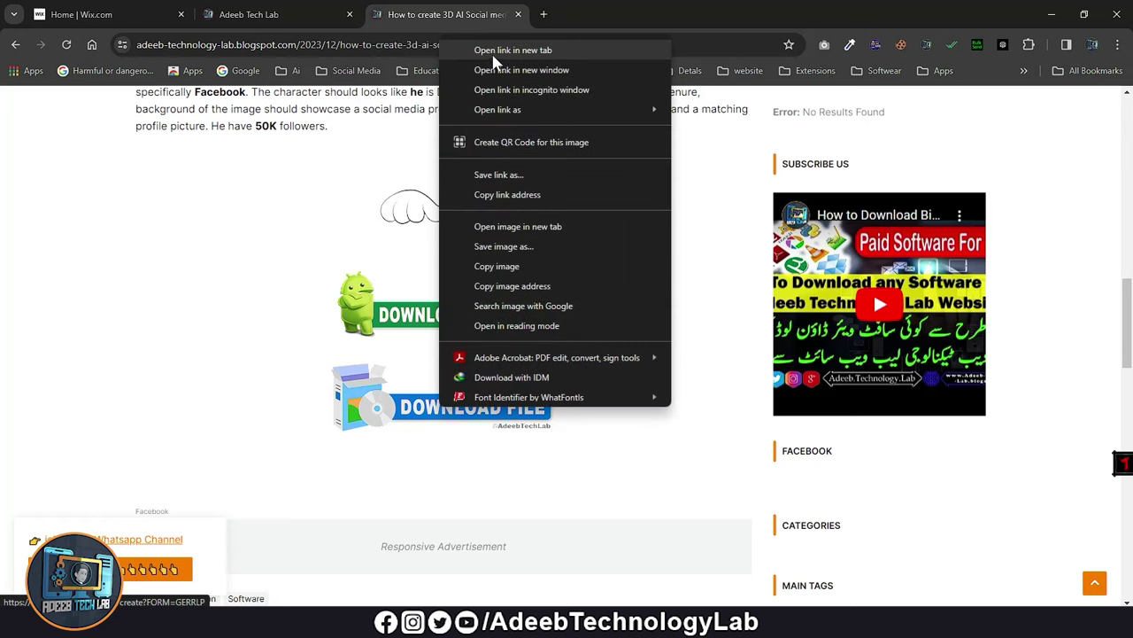
{"action": "left_click", "coordinate": [493, 53]}
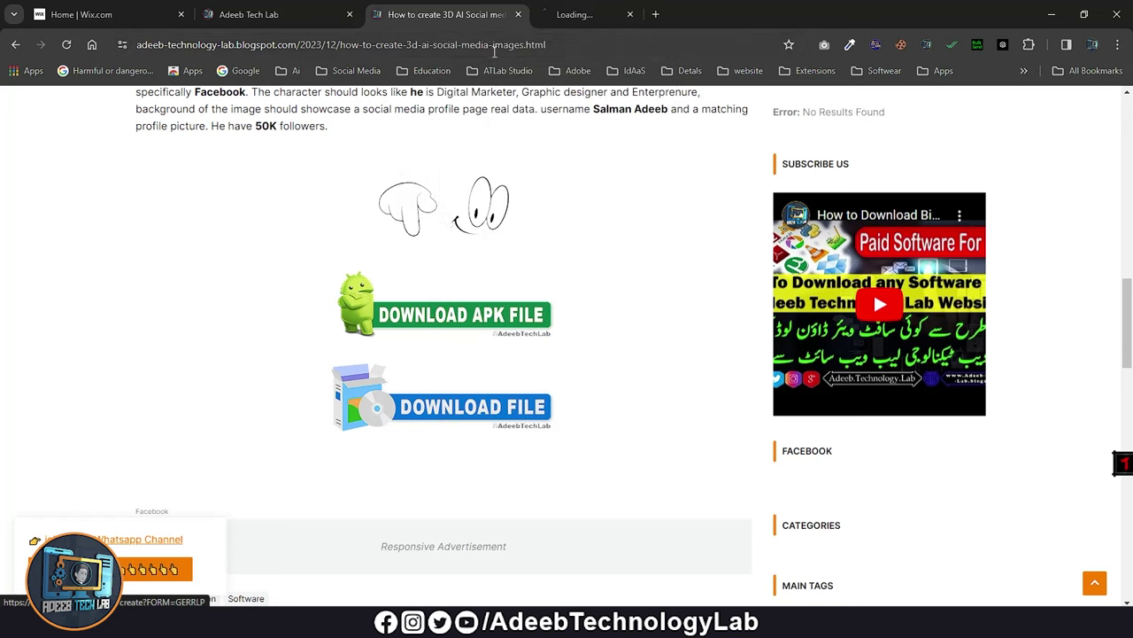
{"action": "left_click", "coordinate": [605, 11]}
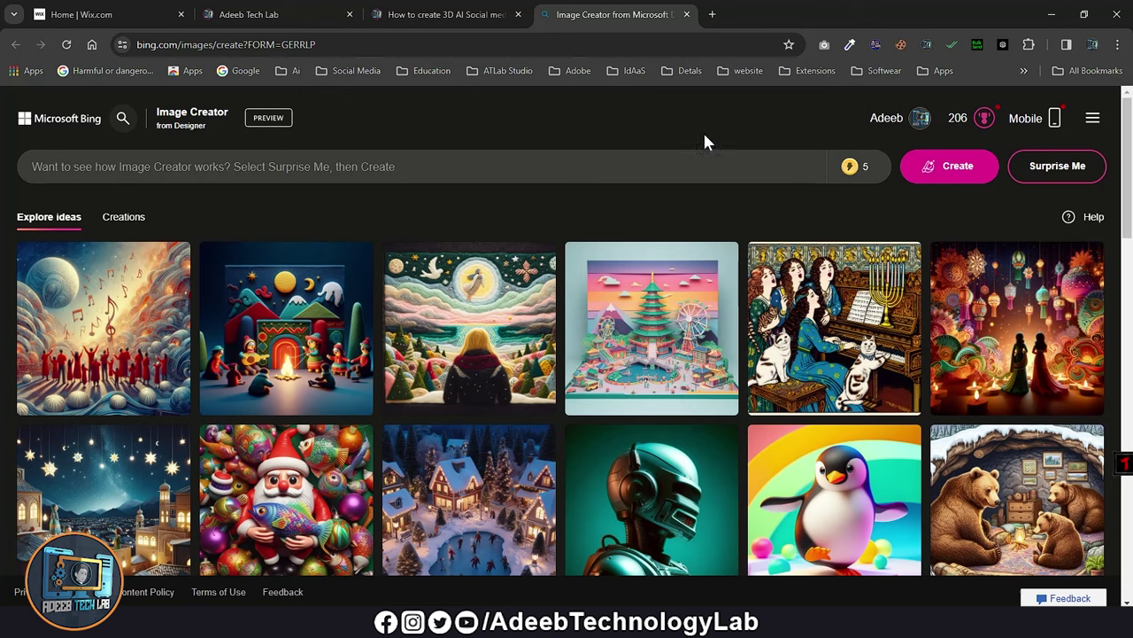
- Go to past Creations and browse the boy-with-MacBook and realistic-man-with-MacBook image sets
{"action": "left_click", "coordinate": [888, 119]}
{"action": "left_click", "coordinate": [771, 133]}
{"action": "left_click", "coordinate": [140, 217]}
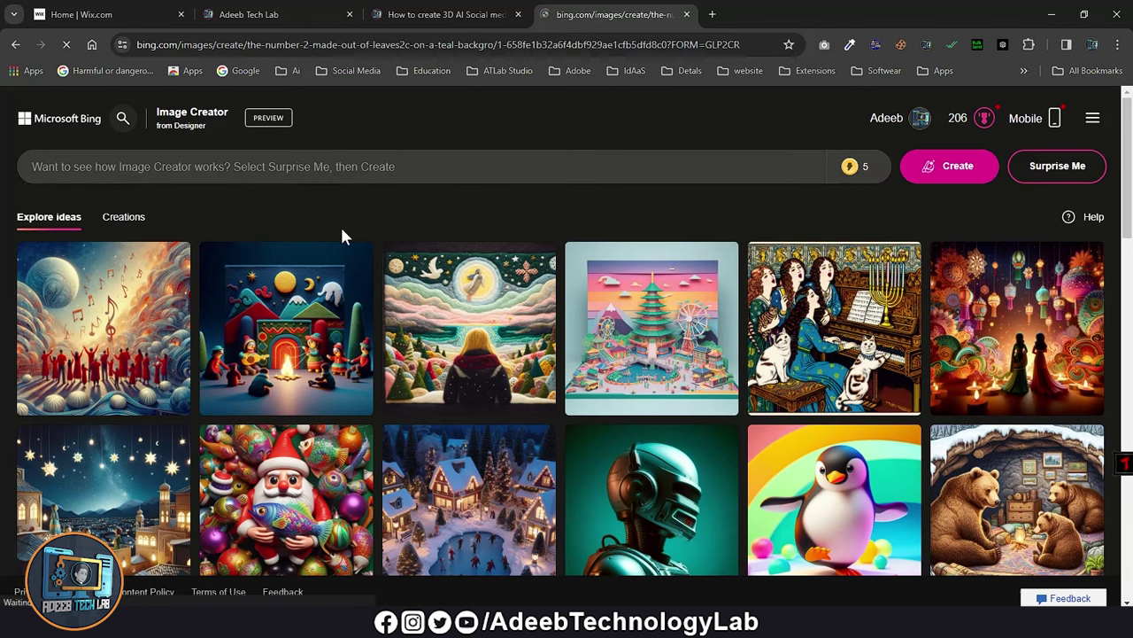
{"action": "scroll", "coordinate": [1024, 385], "scroll_direction": "down", "scroll_amount": 2}
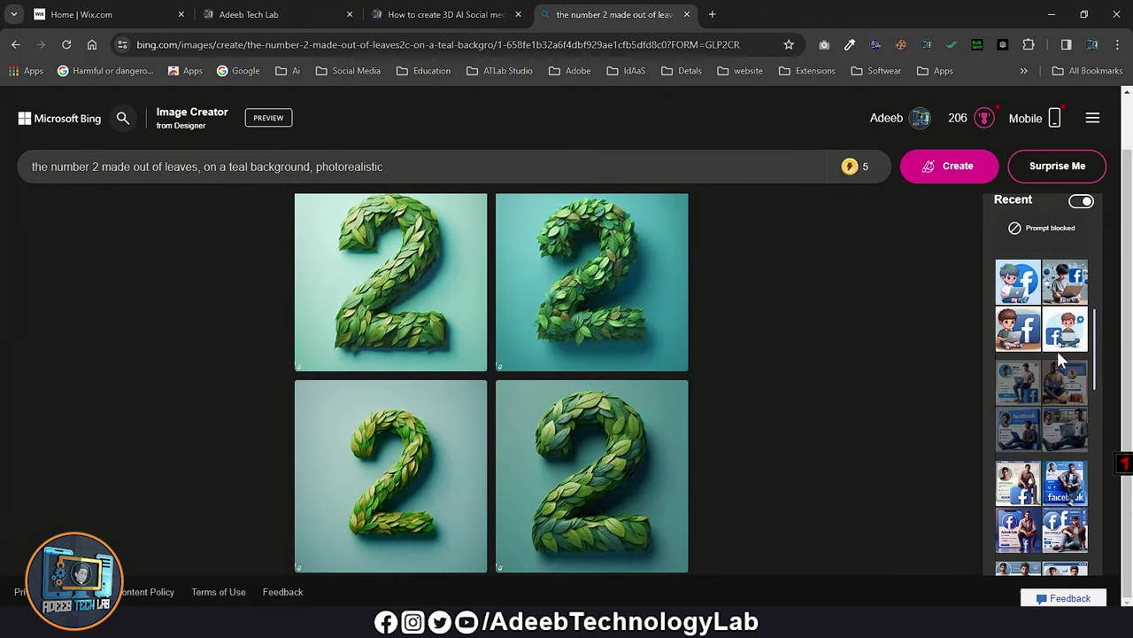
{"action": "left_click", "coordinate": [1058, 392]}
{"action": "scroll", "coordinate": [1058, 394], "scroll_direction": "down", "scroll_amount": 3}
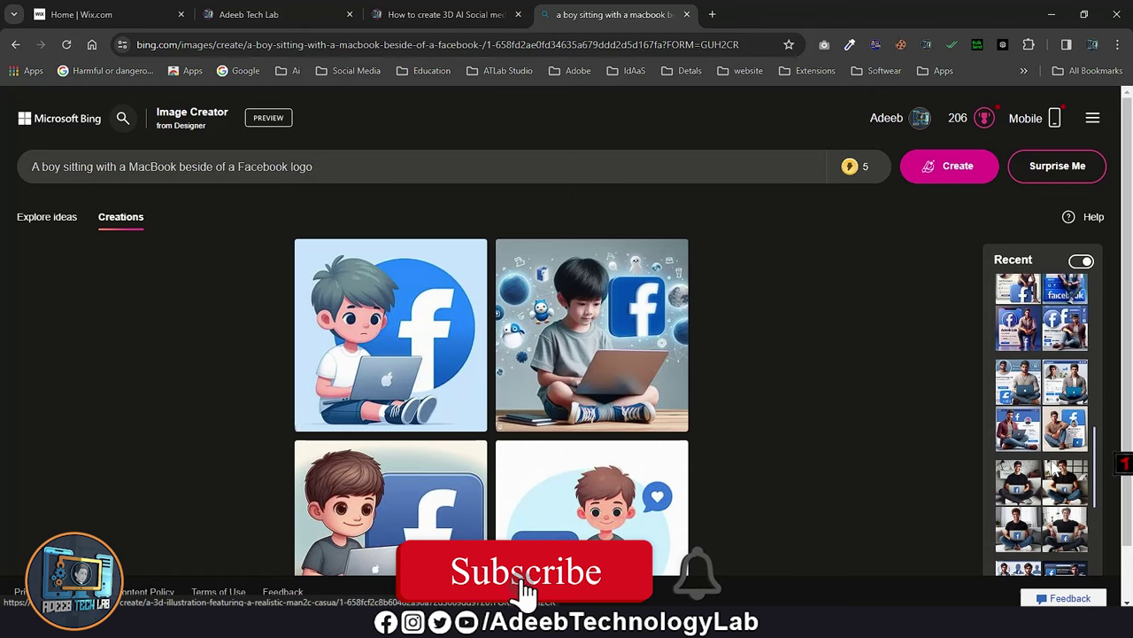
{"action": "left_click", "coordinate": [1050, 414]}
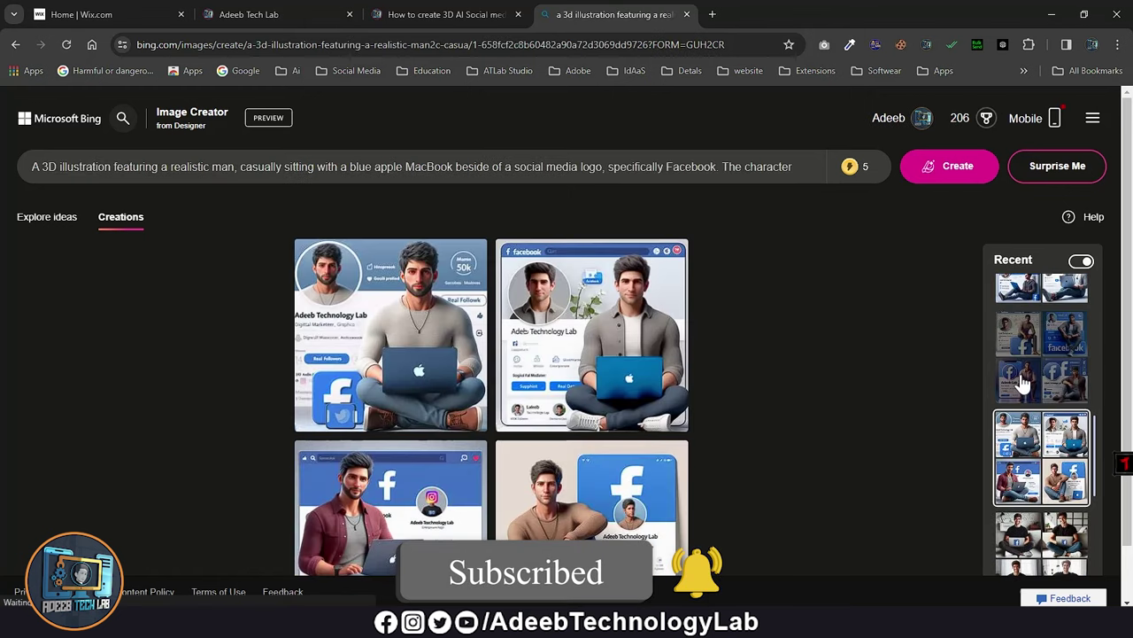
{"action": "scroll", "coordinate": [1053, 387], "scroll_direction": "down", "scroll_amount": 2}
{"action": "scroll", "coordinate": [1052, 390], "scroll_direction": "down", "scroll_amount": 1}
{"action": "scroll", "coordinate": [1049, 394], "scroll_direction": "down", "scroll_amount": 1}
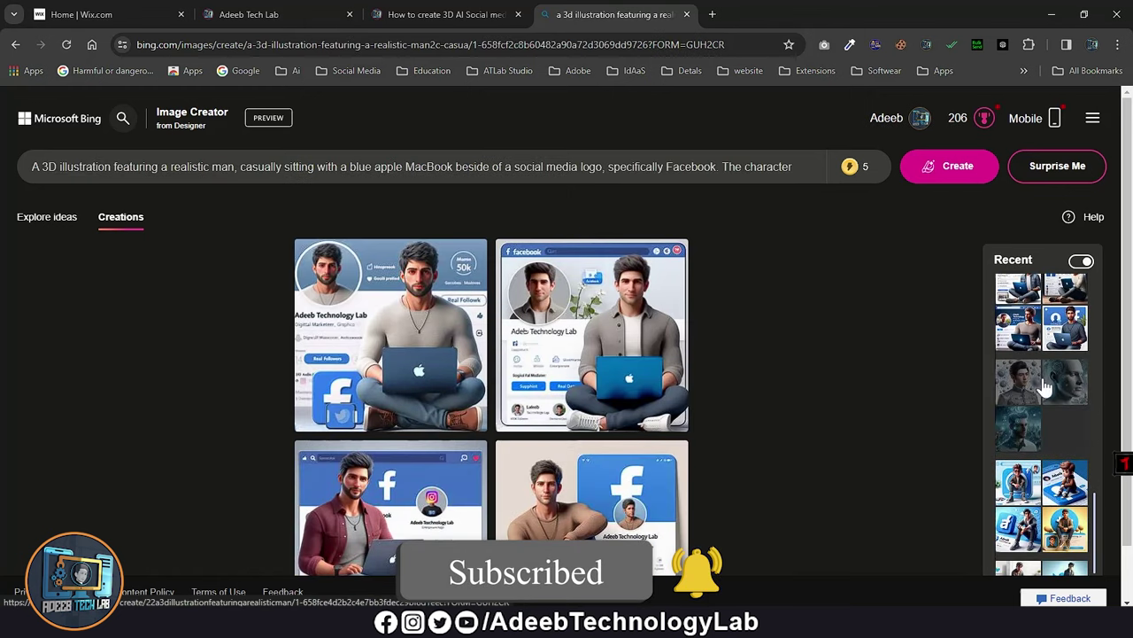
{"action": "scroll", "coordinate": [1044, 401], "scroll_direction": "down", "scroll_amount": 2}
- Open the animated-character-on-social-logo sets, including two TikTok character image sets
{"action": "left_click", "coordinate": [1044, 393]}
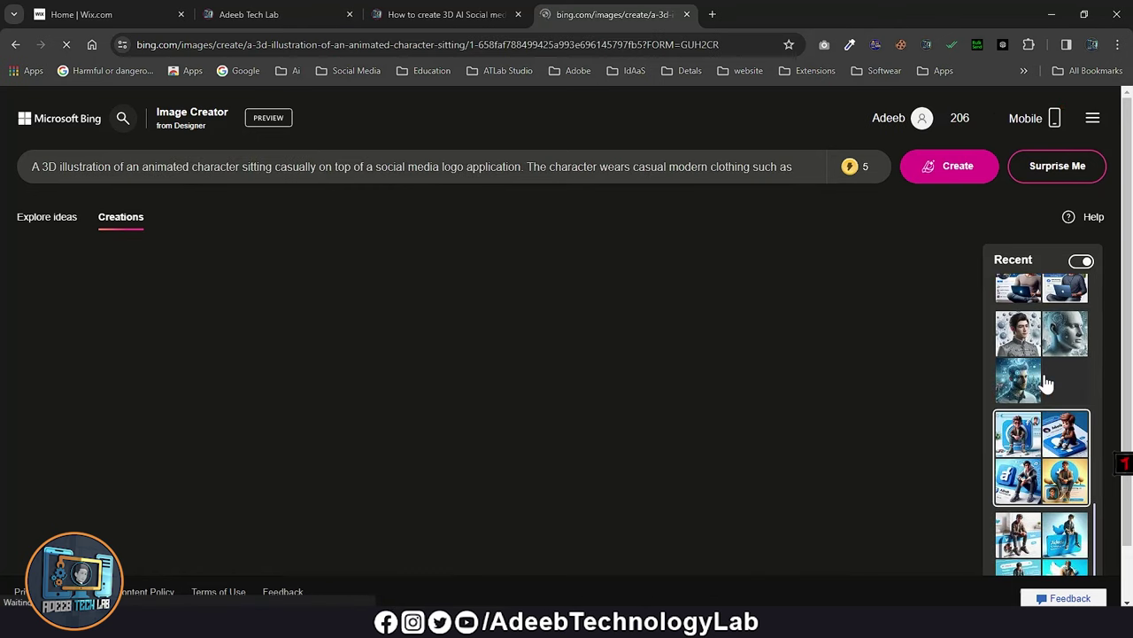
{"action": "scroll", "coordinate": [1046, 394], "scroll_direction": "down", "scroll_amount": 2}
{"action": "scroll", "coordinate": [1052, 434], "scroll_direction": "down", "scroll_amount": 1}
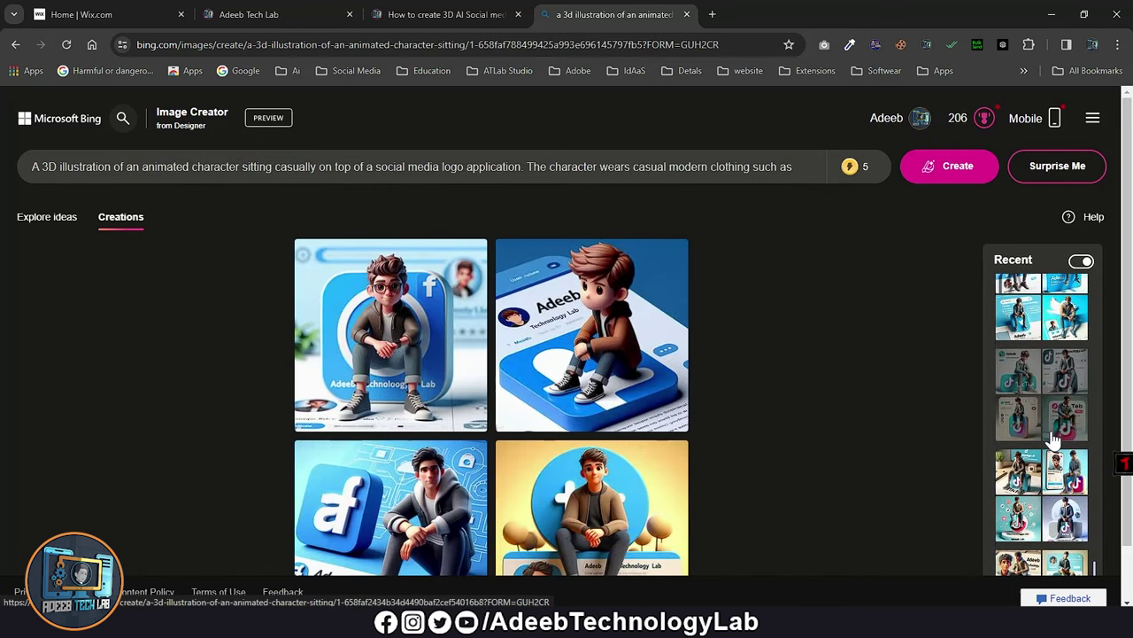
{"action": "left_click", "coordinate": [1052, 405]}
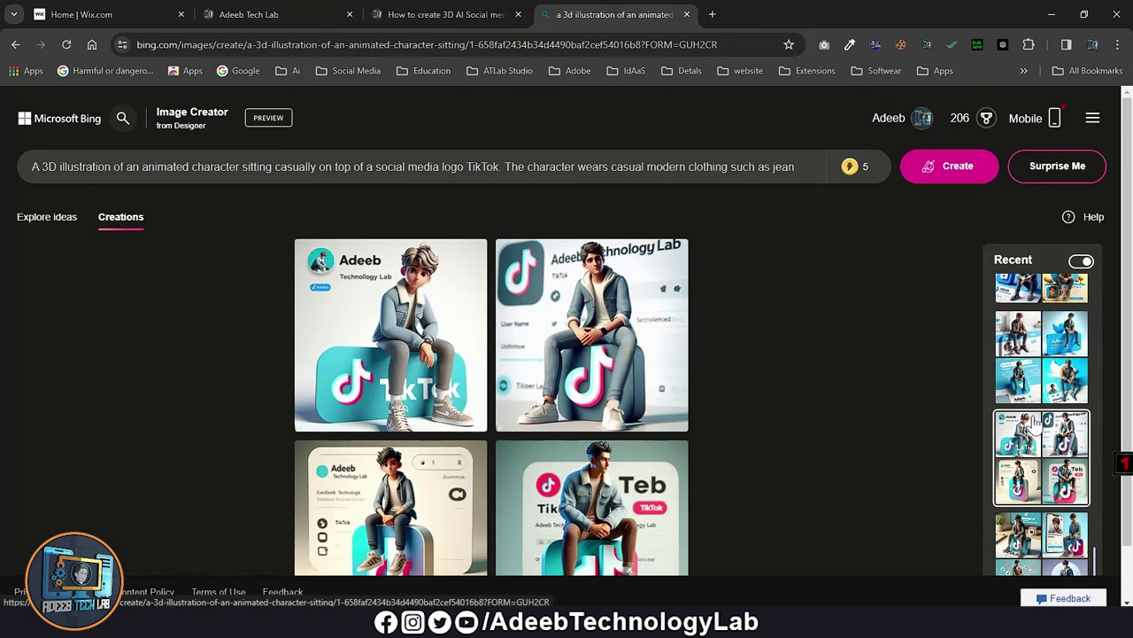
{"action": "scroll", "coordinate": [1045, 434], "scroll_direction": "down", "scroll_amount": 1}
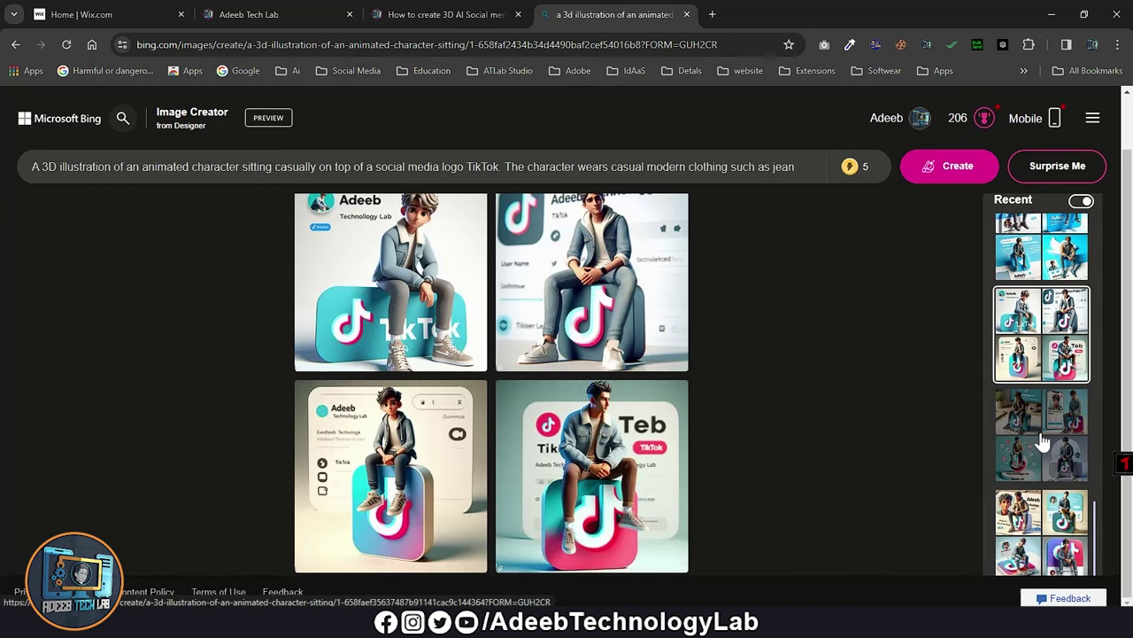
{"action": "left_click", "coordinate": [1049, 507]}
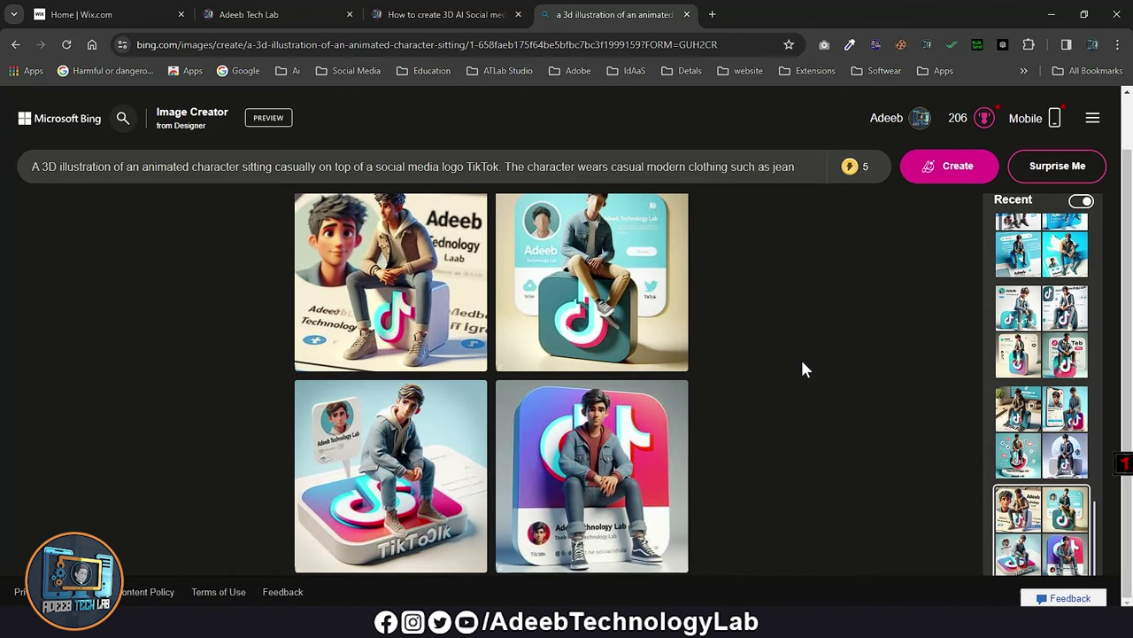
- View the top-right TikTok image full size, bring up its copy options, then close the viewer
{"action": "left_click", "coordinate": [595, 287]}
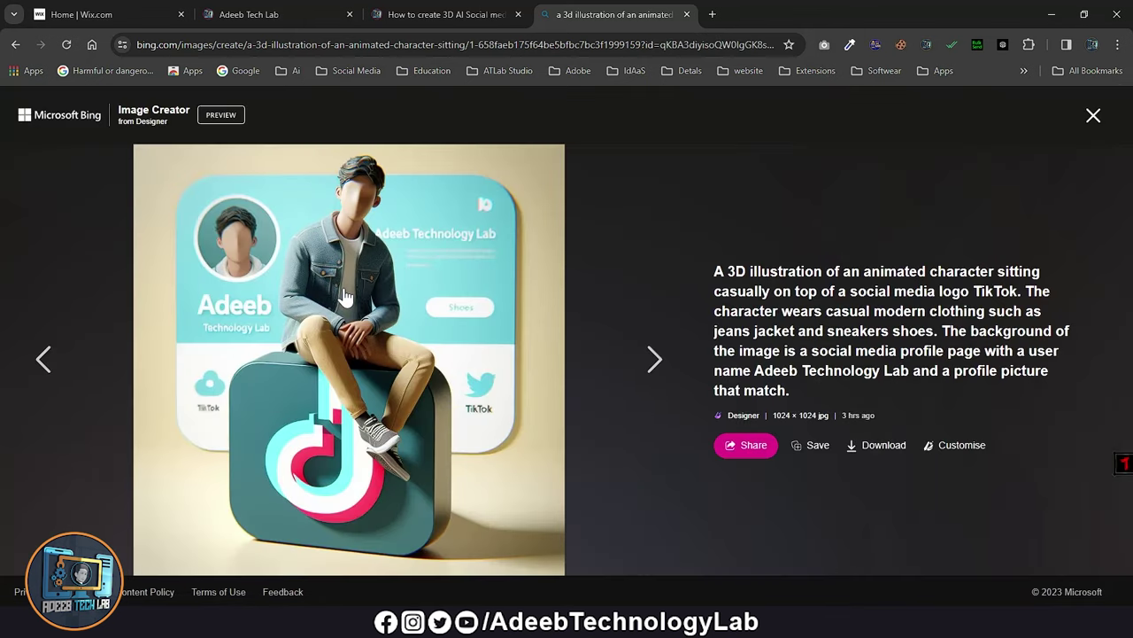
{"action": "right_click", "coordinate": [342, 289]}
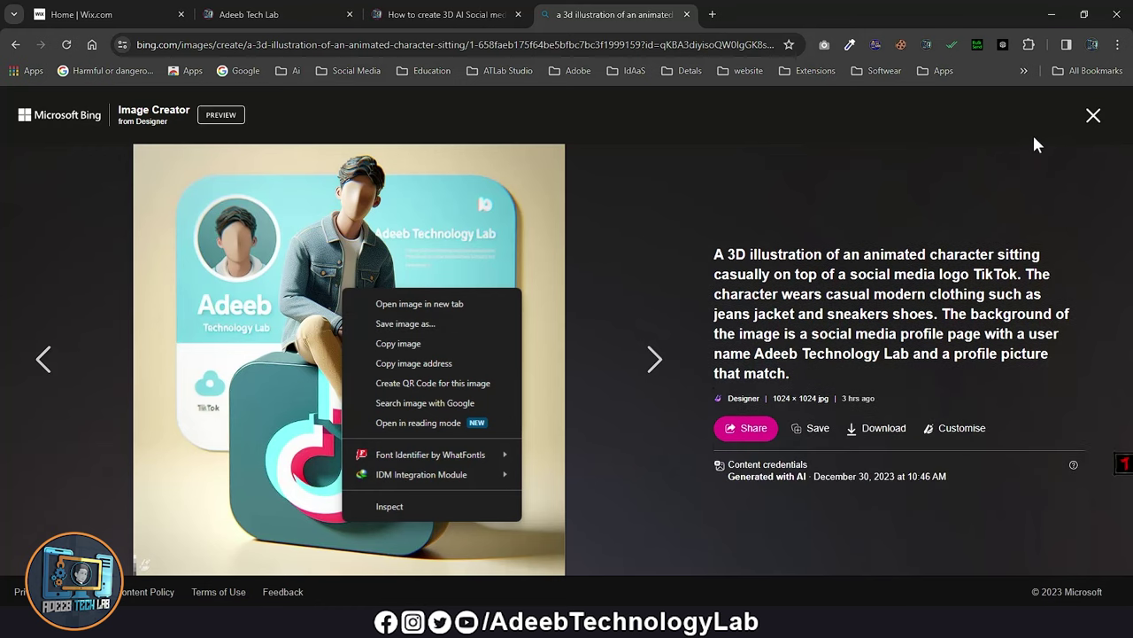
{"action": "left_click", "coordinate": [1093, 115]}
{"action": "left_click", "coordinate": [1092, 115]}
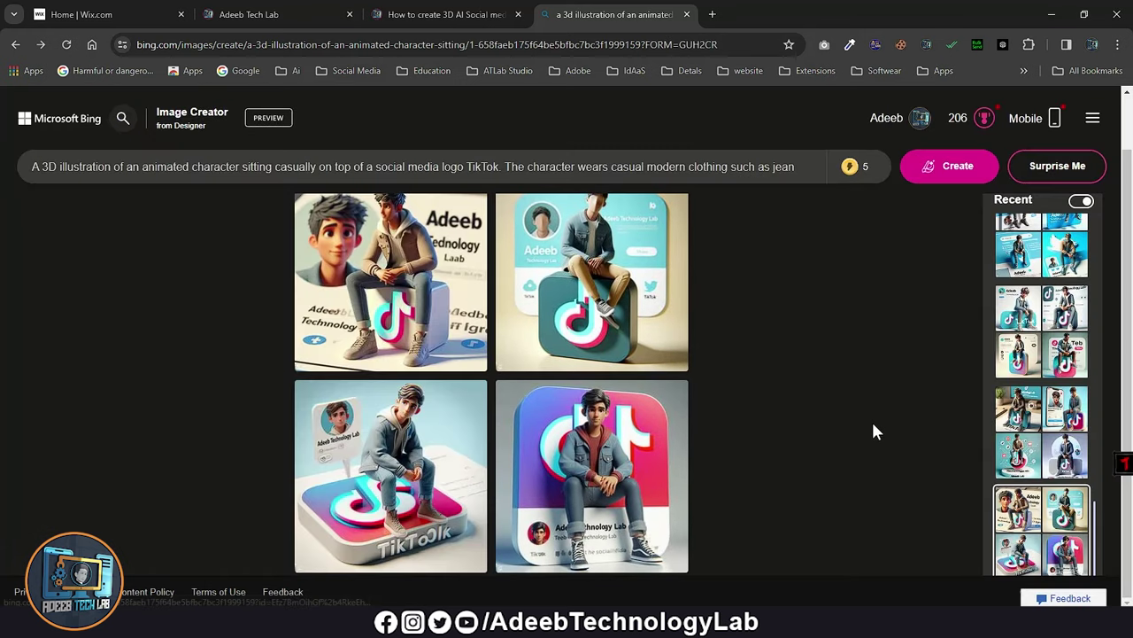